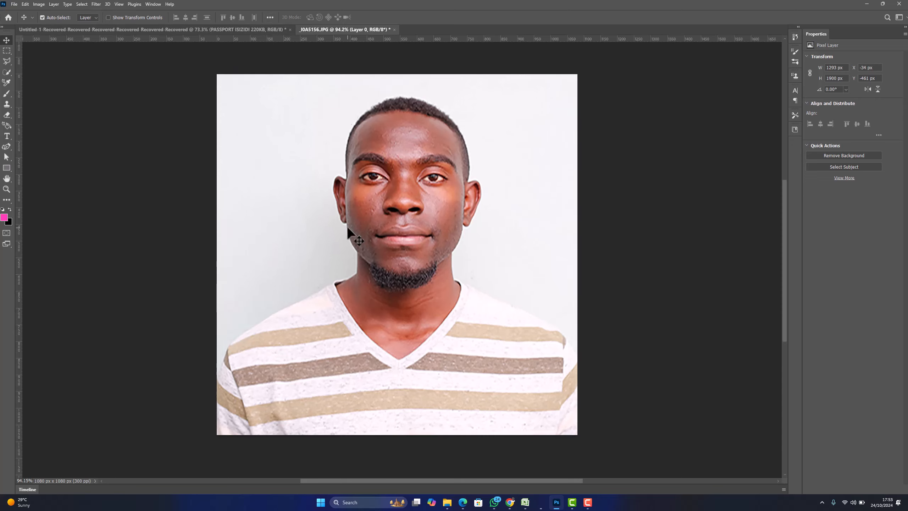
Open the photo _I0A5156 from the Pictures folder as a new document
scroll(347, 228, "down", 1)
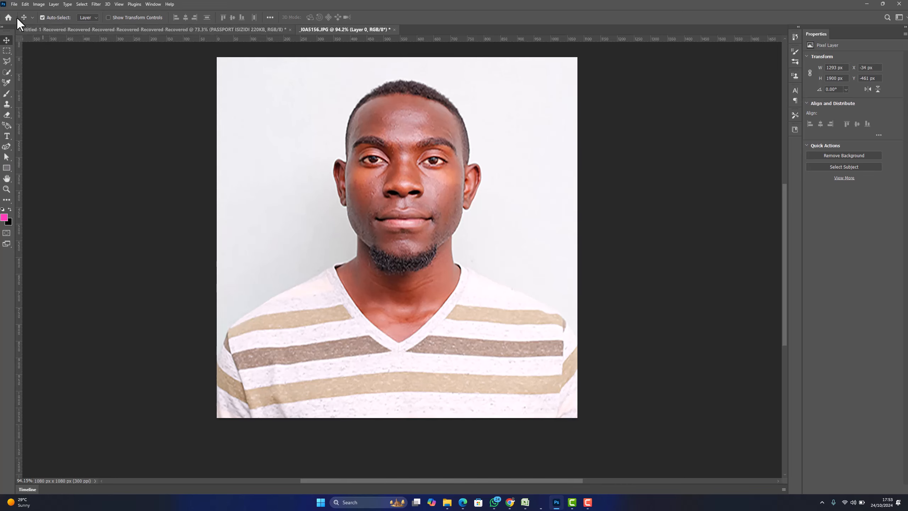
left_click(15, 4)
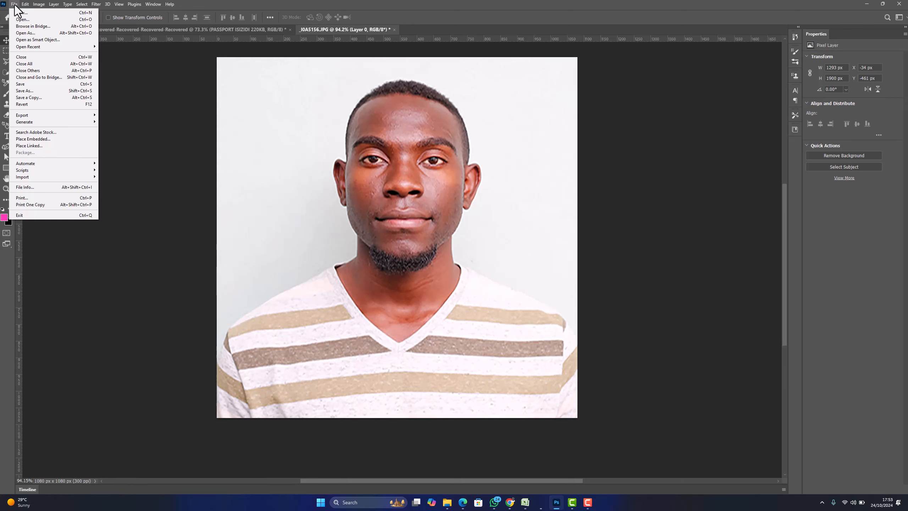
left_click(510, 199)
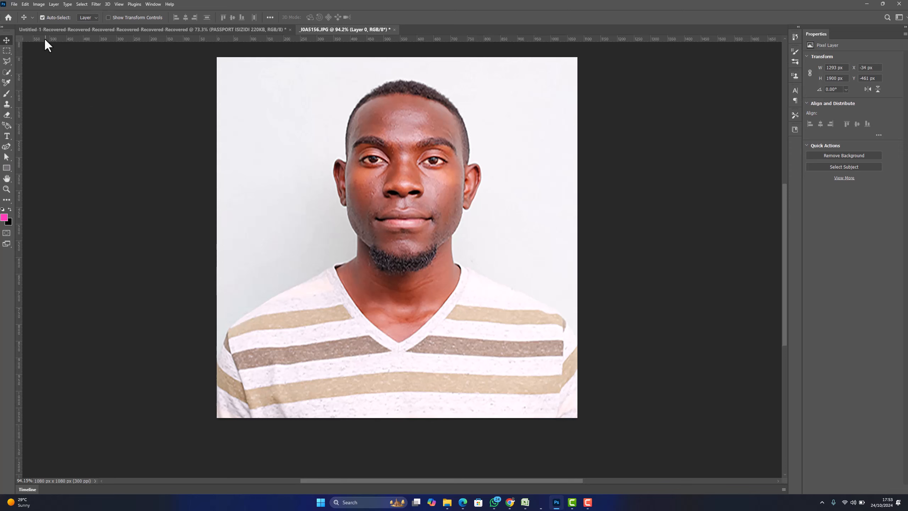
left_click(15, 4)
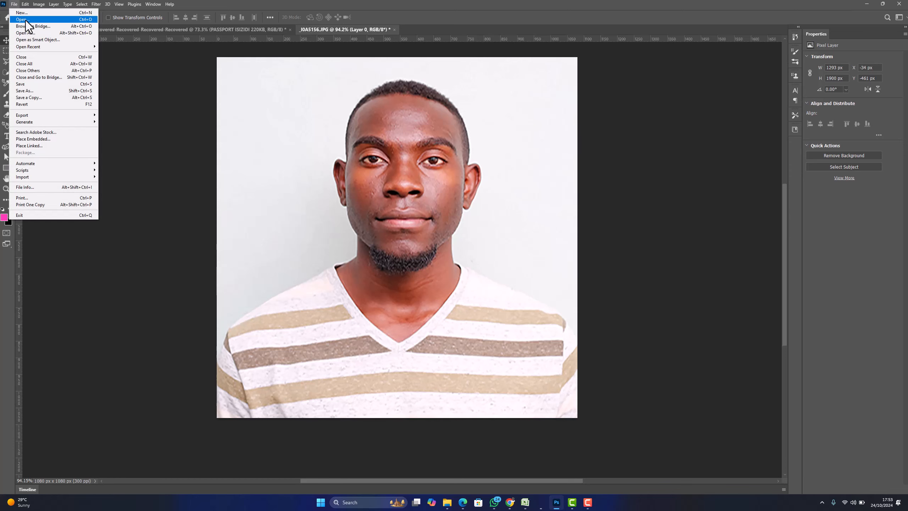
left_click(23, 19)
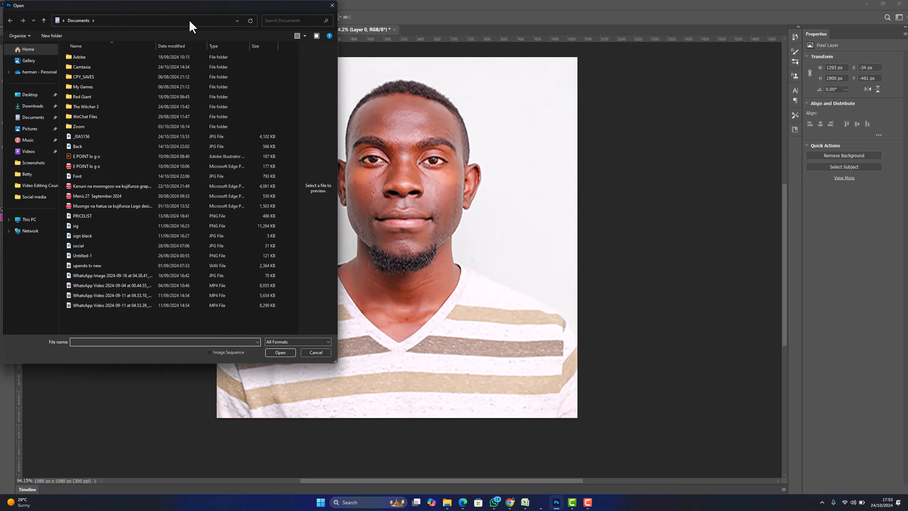
left_click(30, 130)
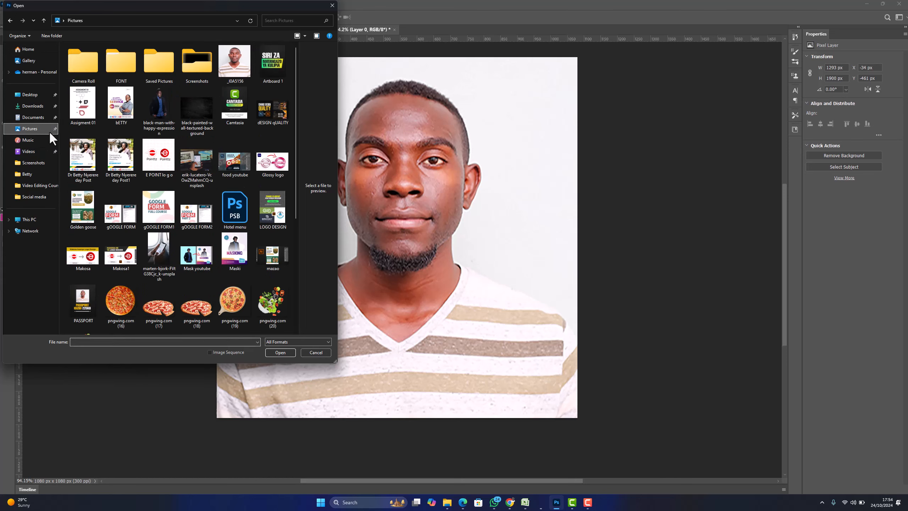
double_click(234, 70)
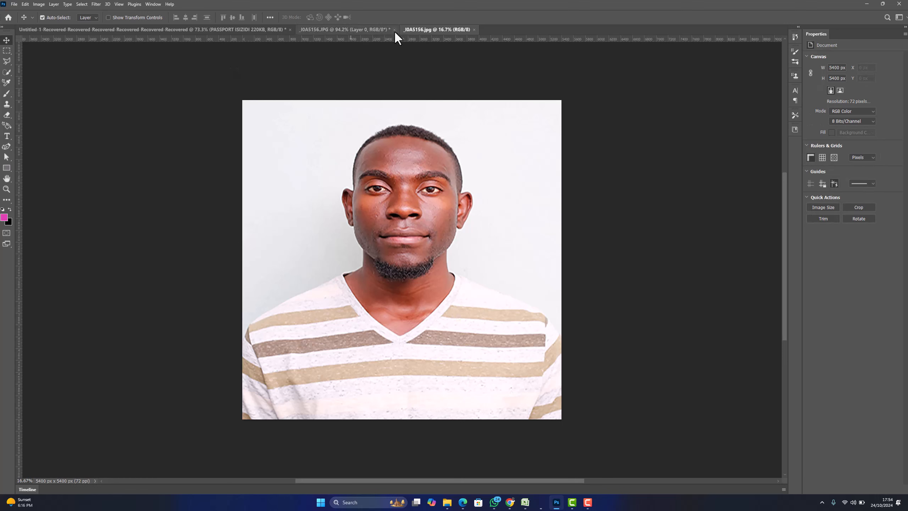
Open the Image Size settings for the newly opened photo and move the dialog over the portrait
left_click(14, 4)
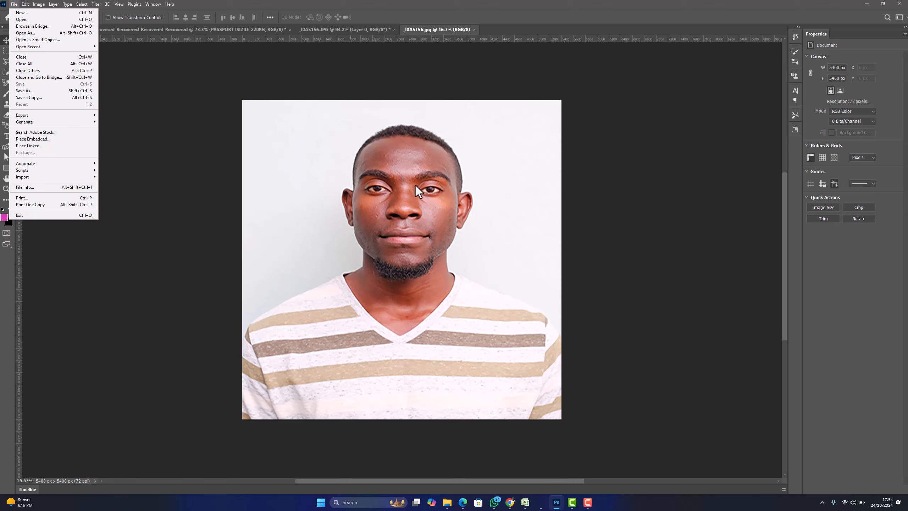
left_click(437, 208)
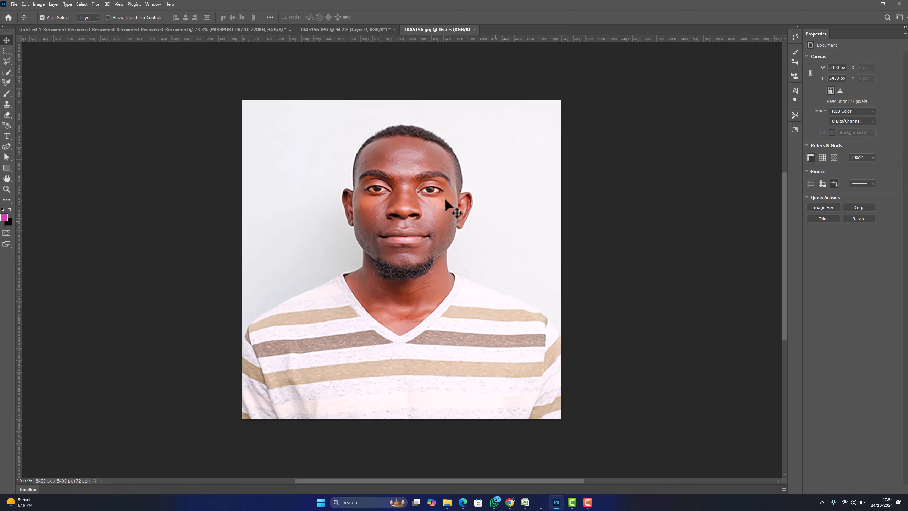
left_click(40, 4)
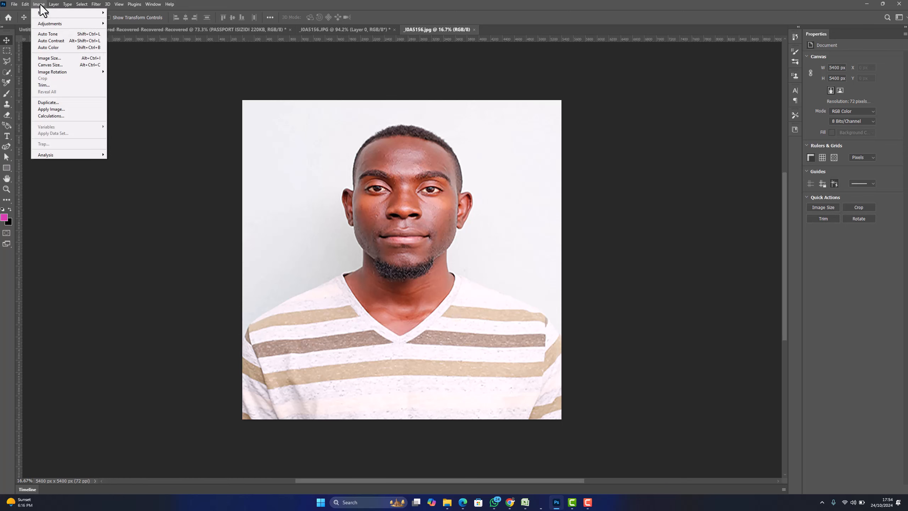
left_click(52, 56)
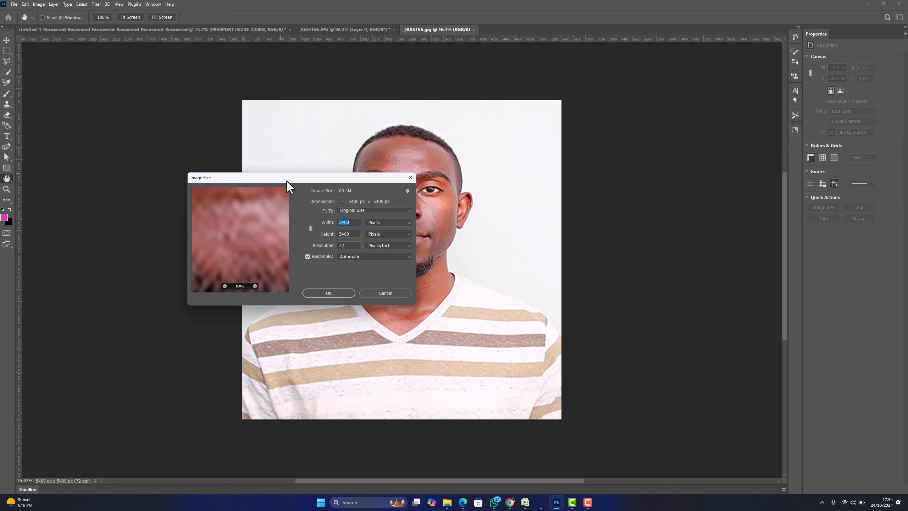
left_click_drag(290, 176, 344, 212)
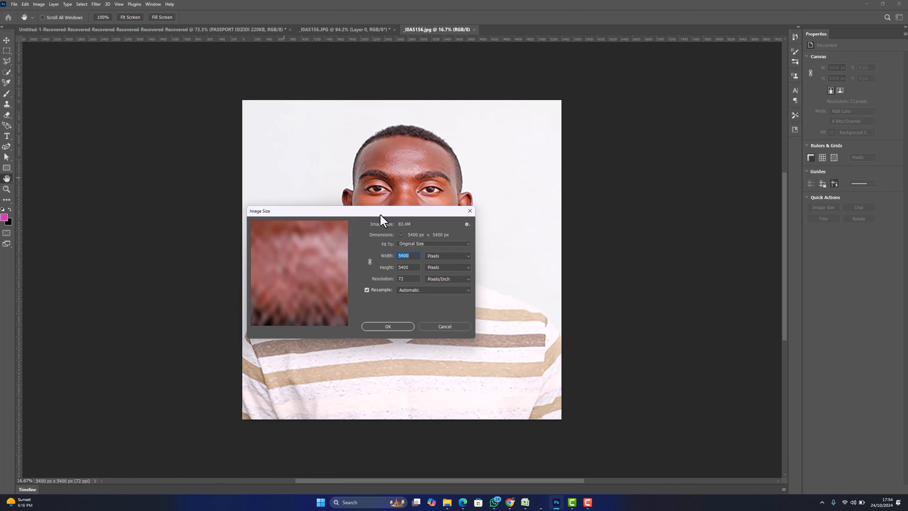
left_click_drag(380, 214, 387, 217)
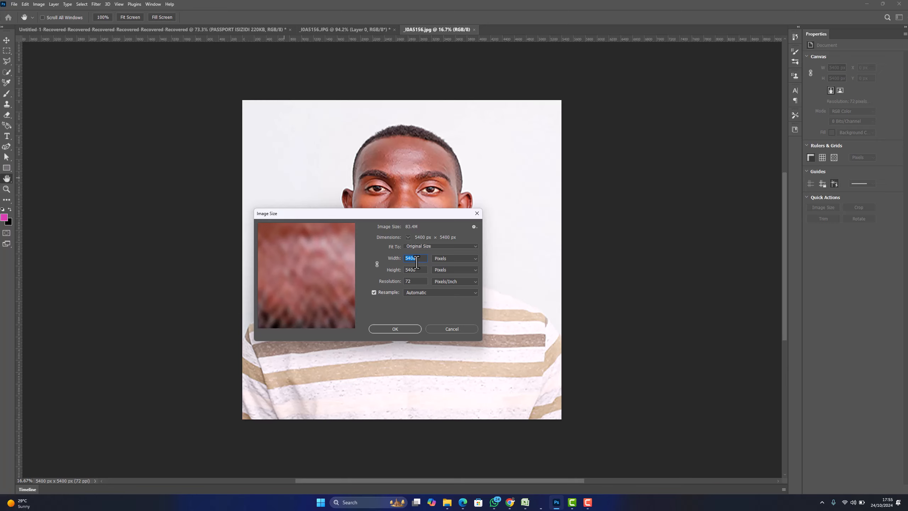
Try inches as the unit for the image width and height, and return the unit to pixels
double_click(414, 270)
double_click(410, 258)
left_click(445, 258)
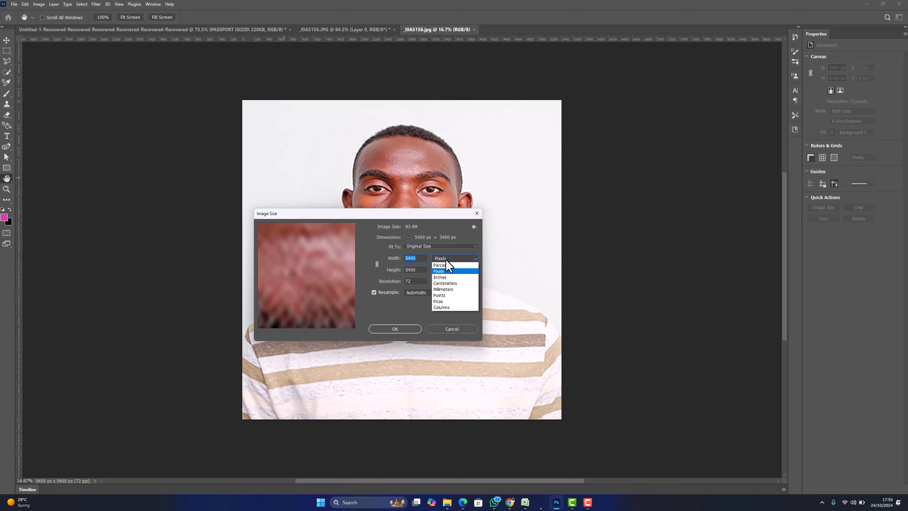
left_click(442, 278)
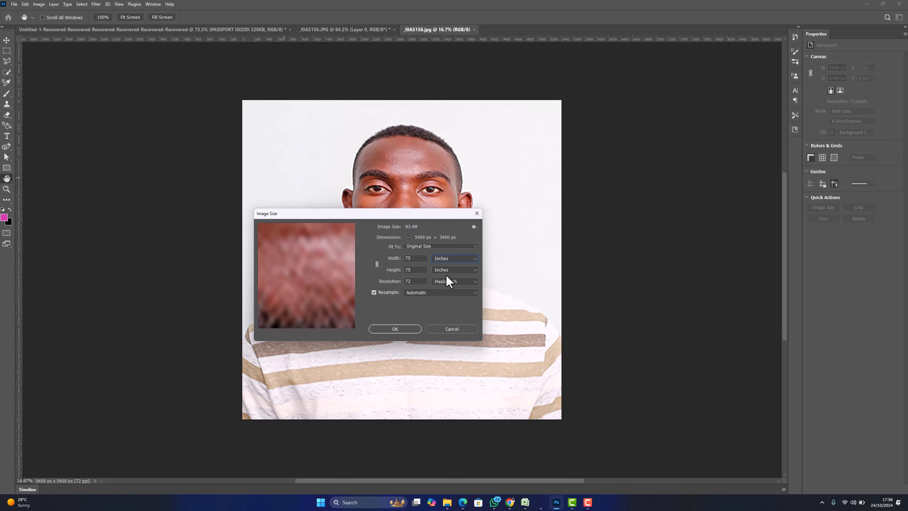
left_click_drag(415, 258, 396, 270)
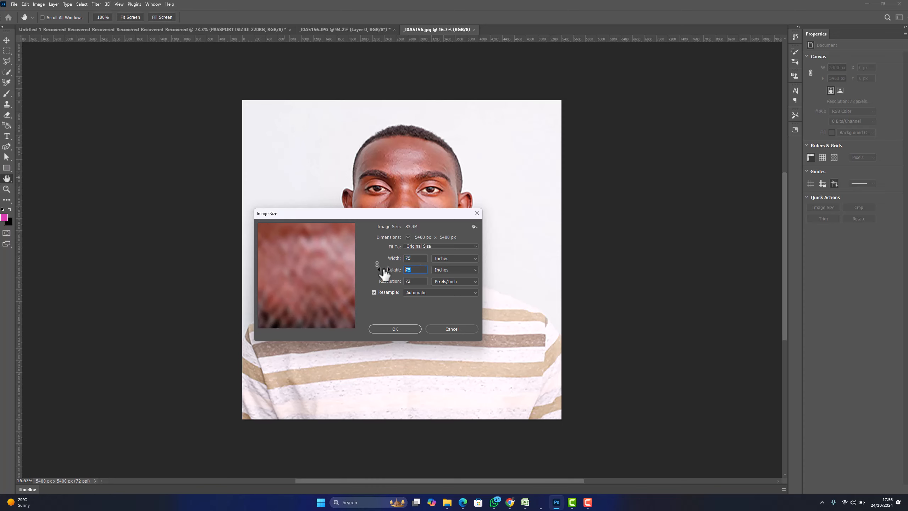
left_click(445, 259)
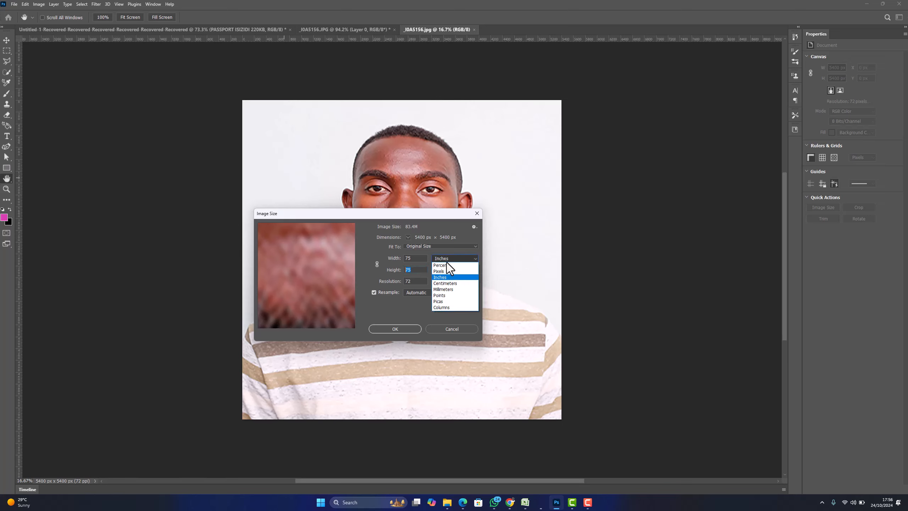
left_click(447, 274)
Resize the photo to a width of 600 pixels and a height of 600 pixels
left_click_drag(422, 258, 384, 259)
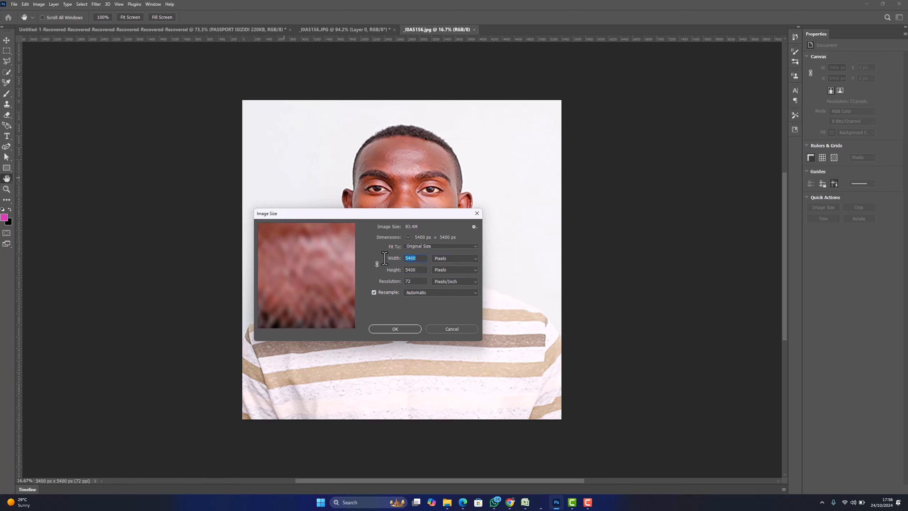
type("500")
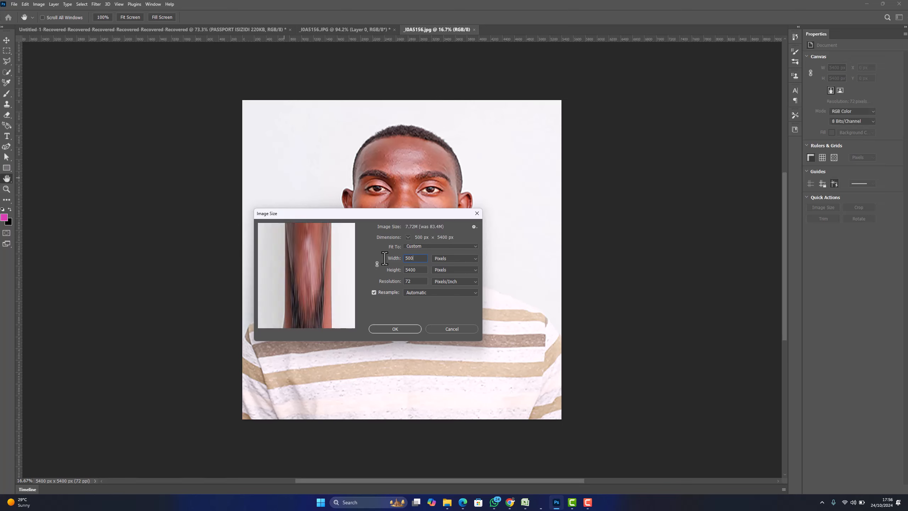
key("BackSpace")
key("BackSpace")
key("BackSpace")
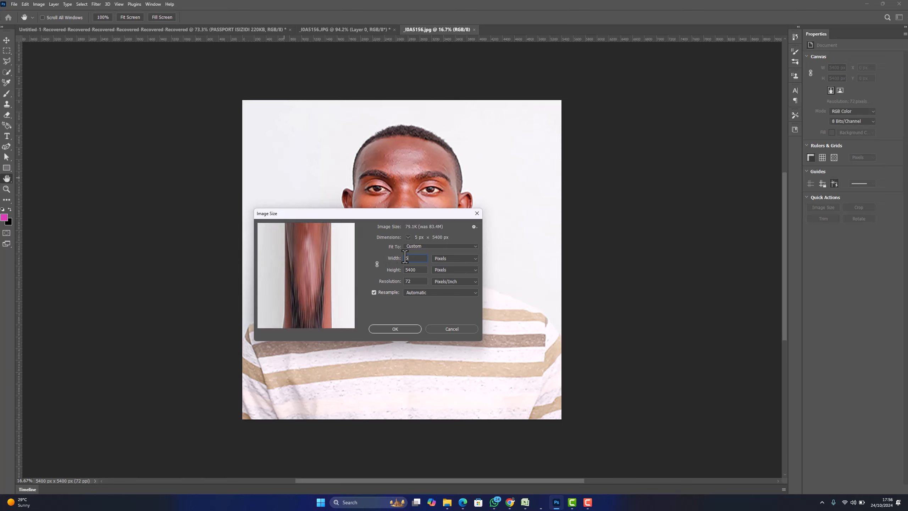
type("600")
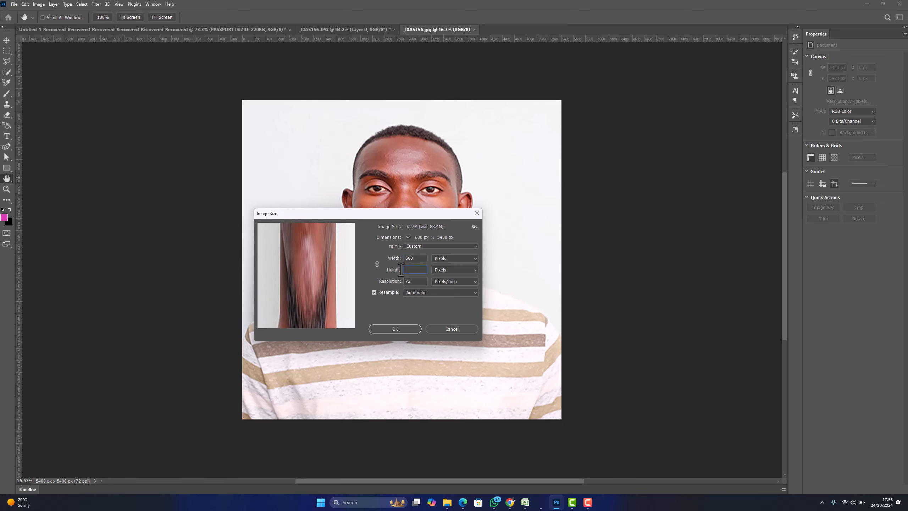
key("Tab")
type("600")
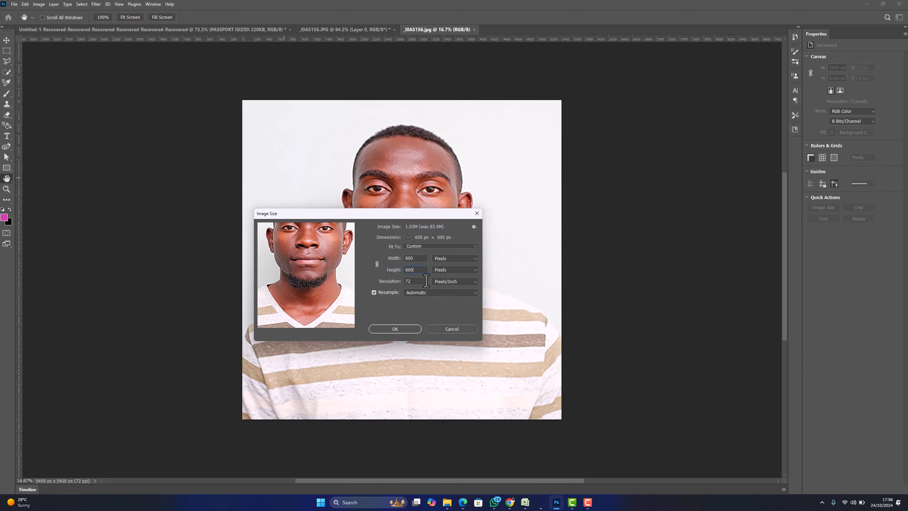
left_click(450, 259)
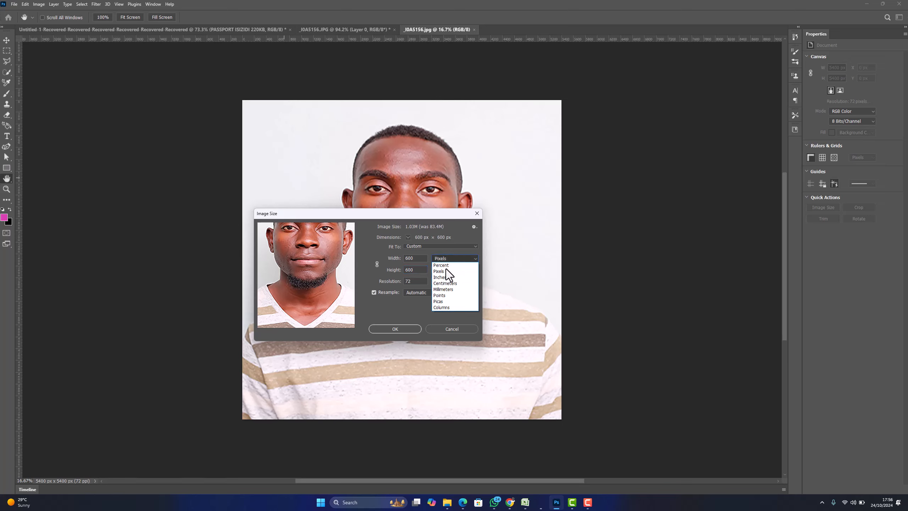
left_click(429, 251)
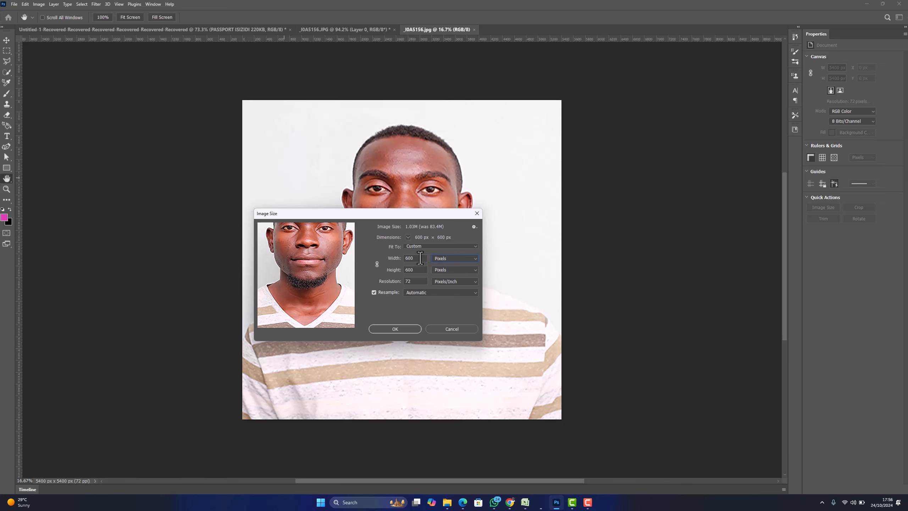
left_click_drag(417, 258, 387, 283)
left_click(391, 328)
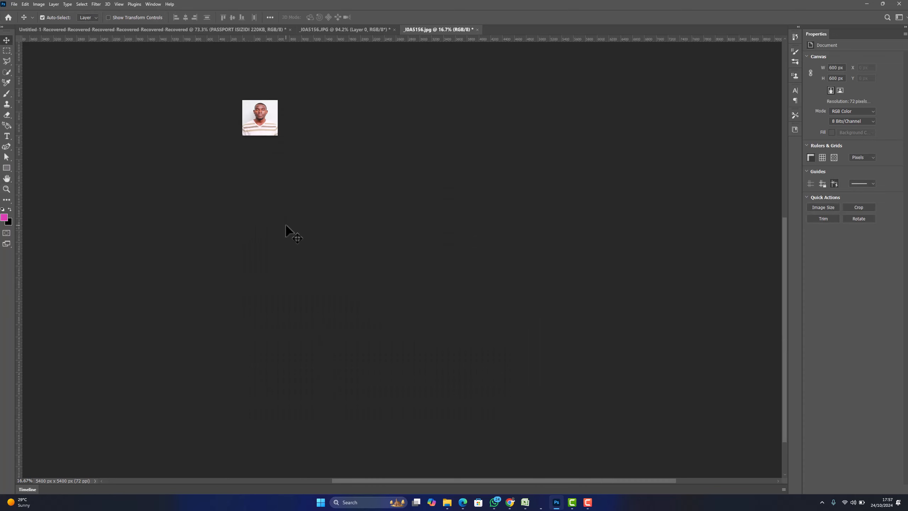
Examine the resized portrait up close and at 100% magnification
scroll(267, 126, "left", 3)
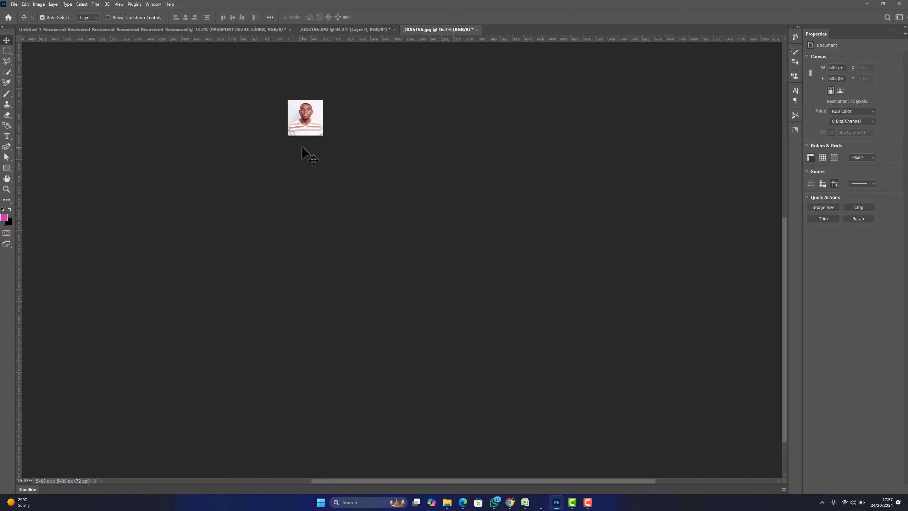
scroll(302, 147, "up", 5)
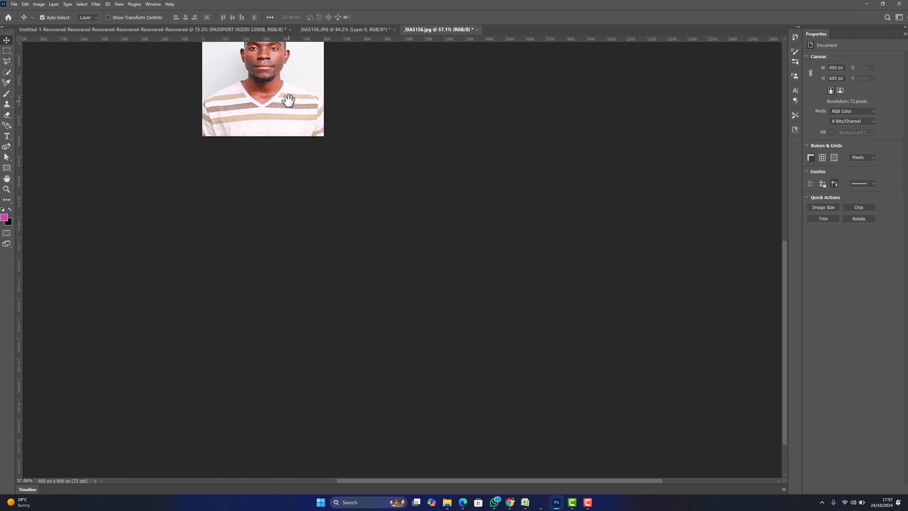
left_click_drag(288, 100, 354, 282)
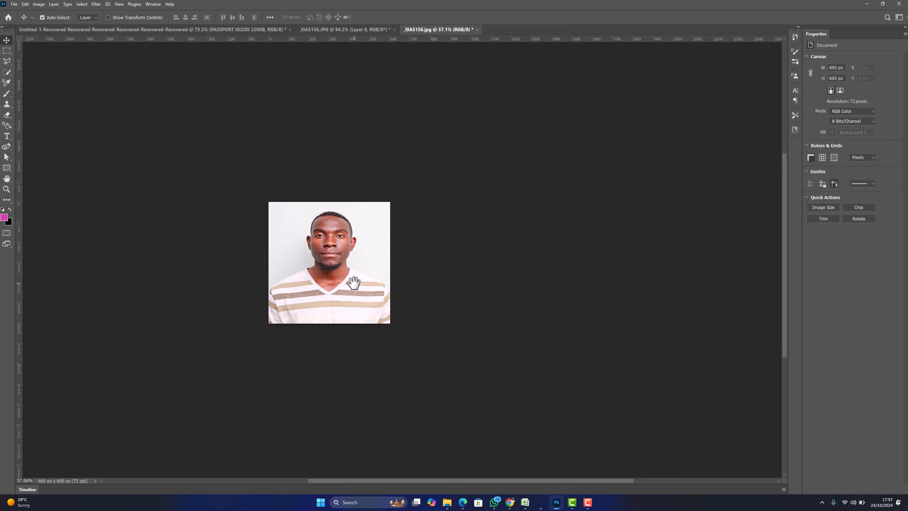
key("ctrl")
key("ctrl+plus")
key("ctrl+plus")
key("ctrl+plus")
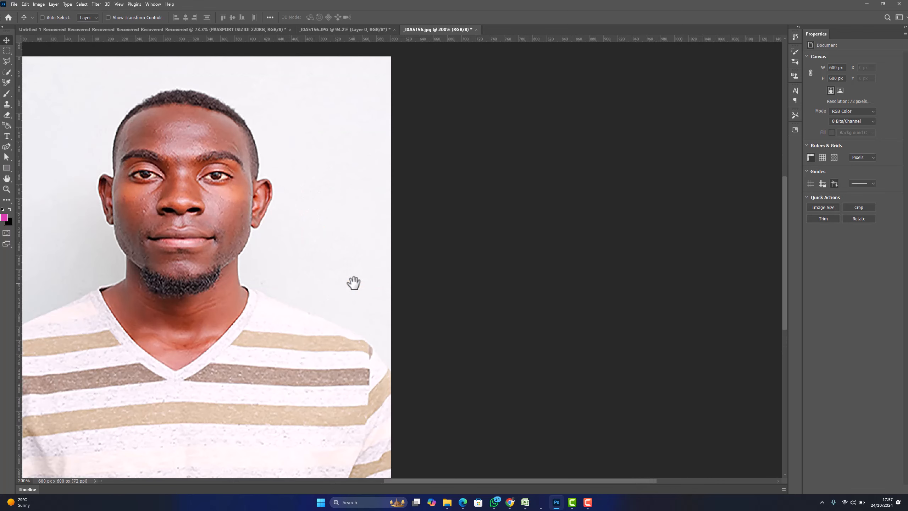
key("ctrl+minus")
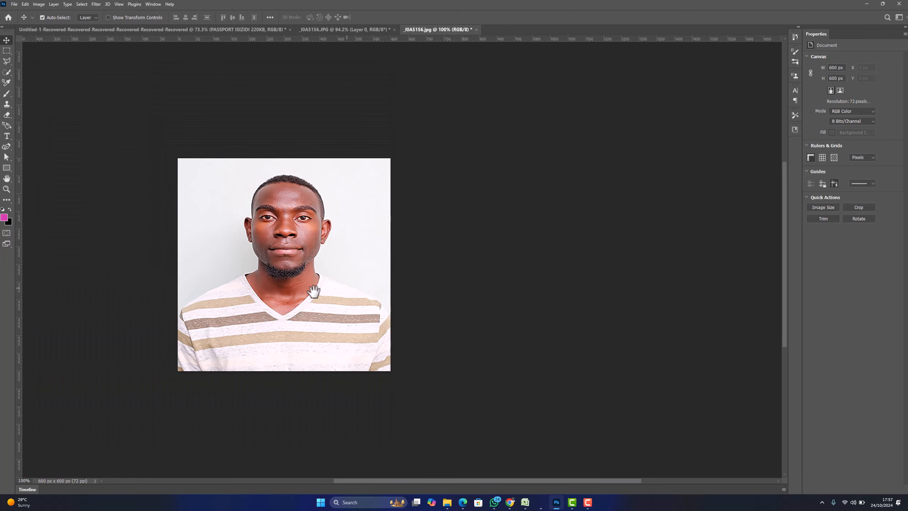
left_click_drag(302, 286, 388, 287)
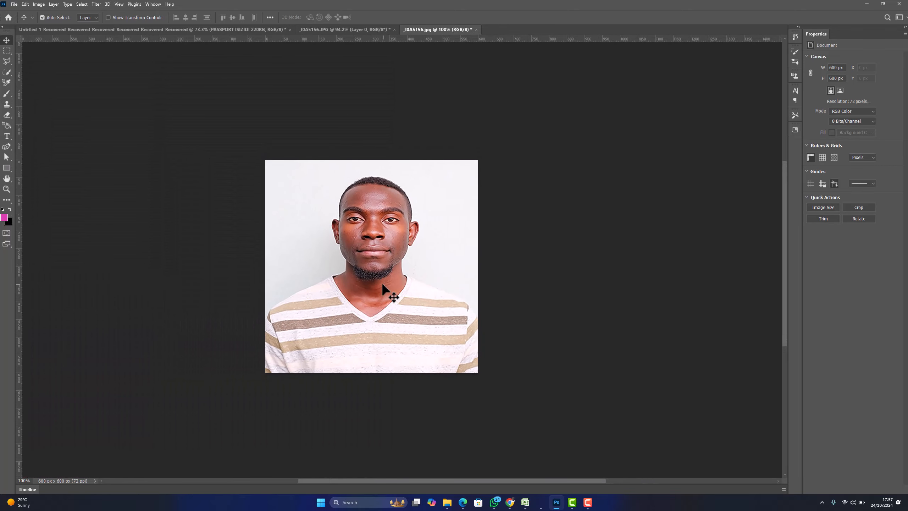
scroll(385, 285, "left", 2)
scroll(385, 287, "right", 1)
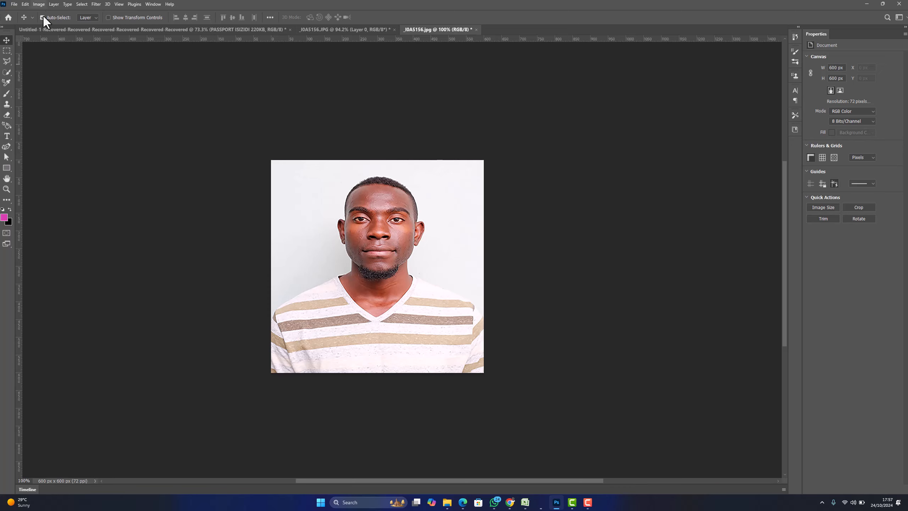
Check the resized photo's file size and pixel dimensions in the Image Size settings
left_click(38, 4)
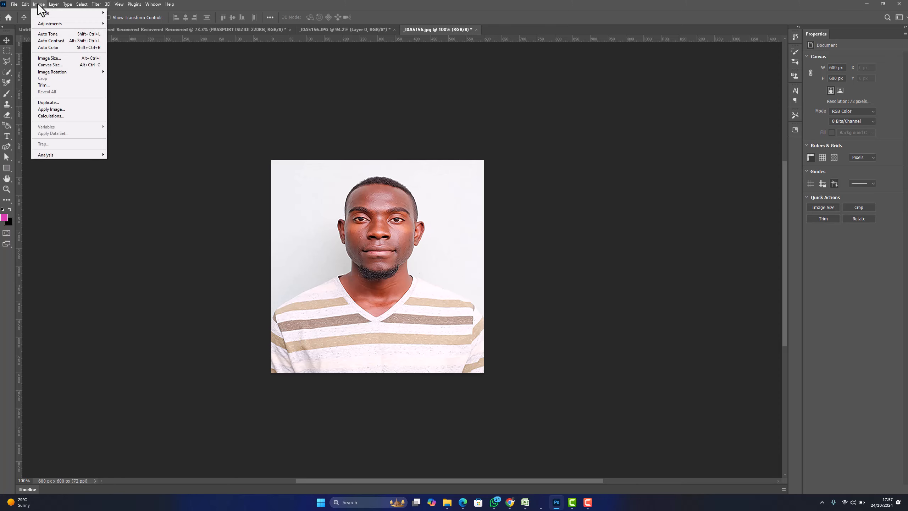
left_click(53, 58)
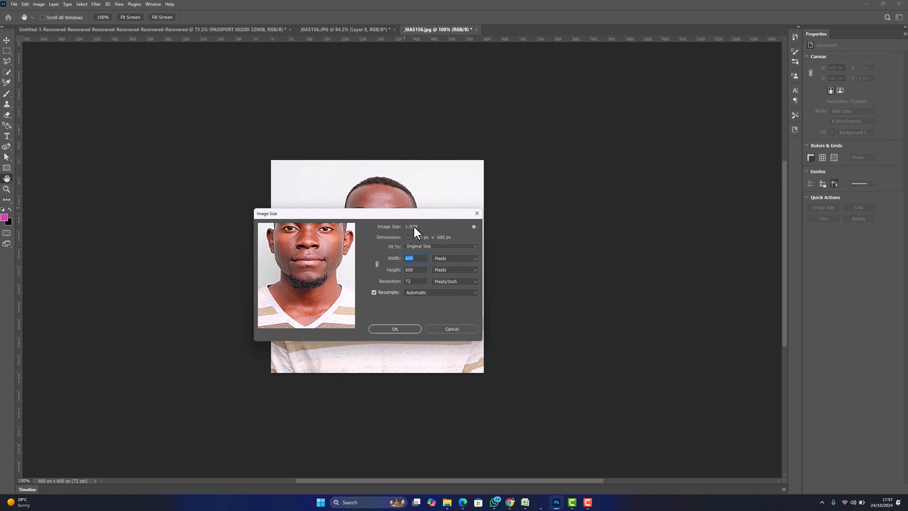
left_click(391, 328)
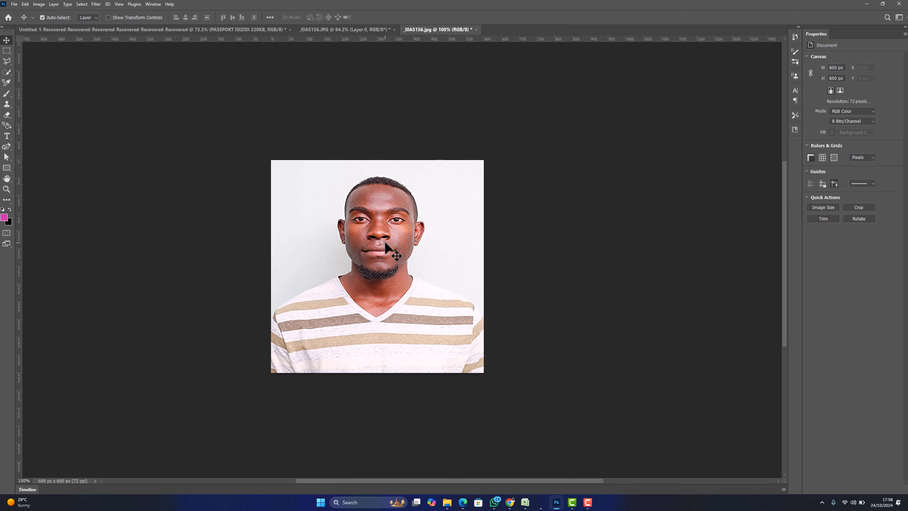
Open the Export As settings for the resized 600 by 600 pixel portrait
scroll(429, 276, "left", 2)
scroll(428, 275, "right", 2)
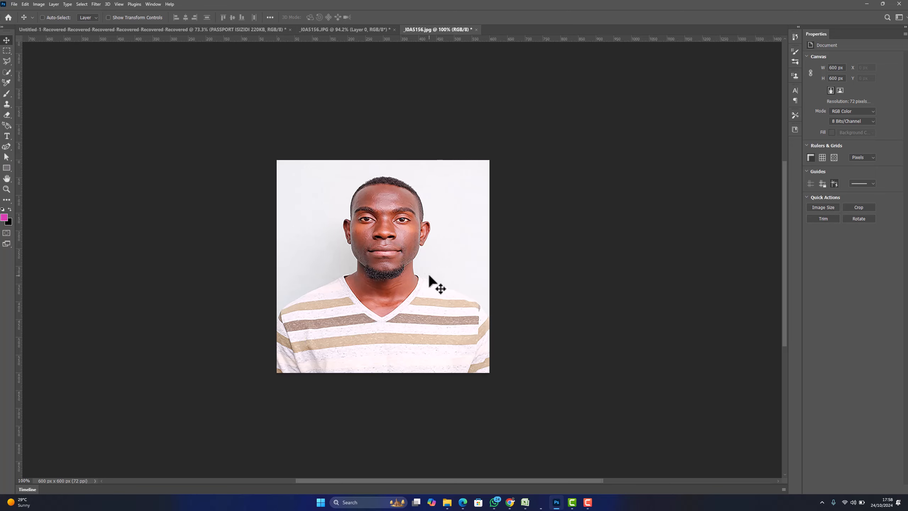
scroll(393, 285, "up", 1)
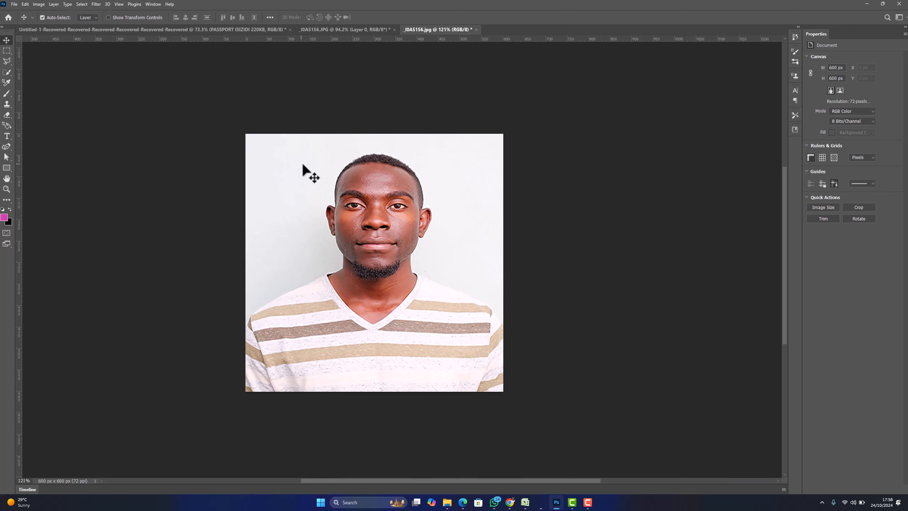
left_click(14, 4)
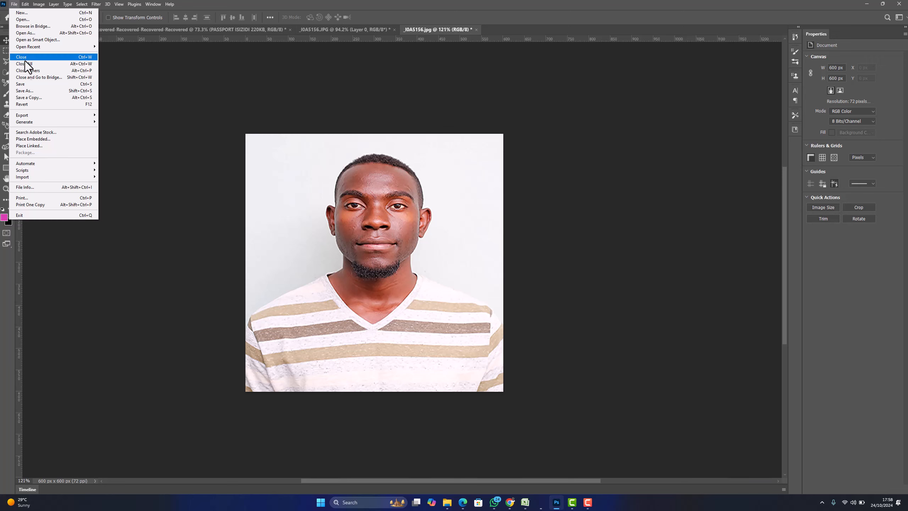
mouse_move(27, 116)
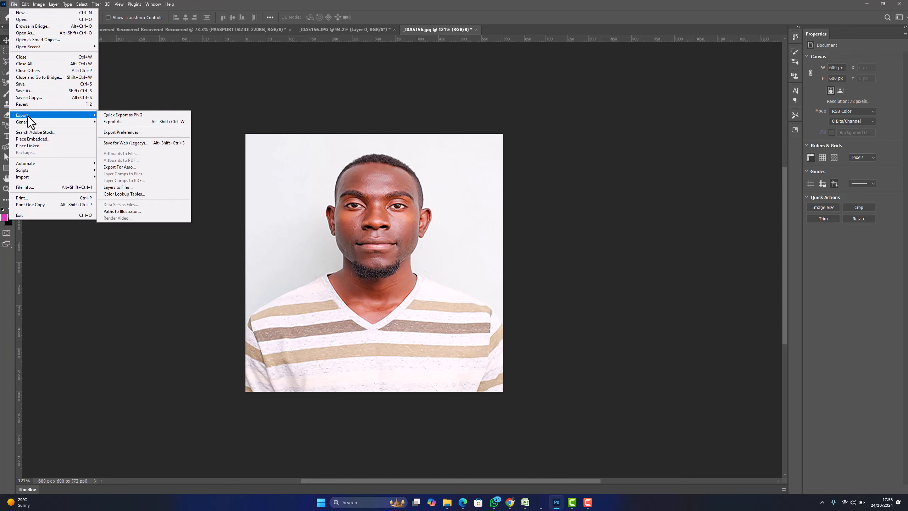
left_click(123, 121)
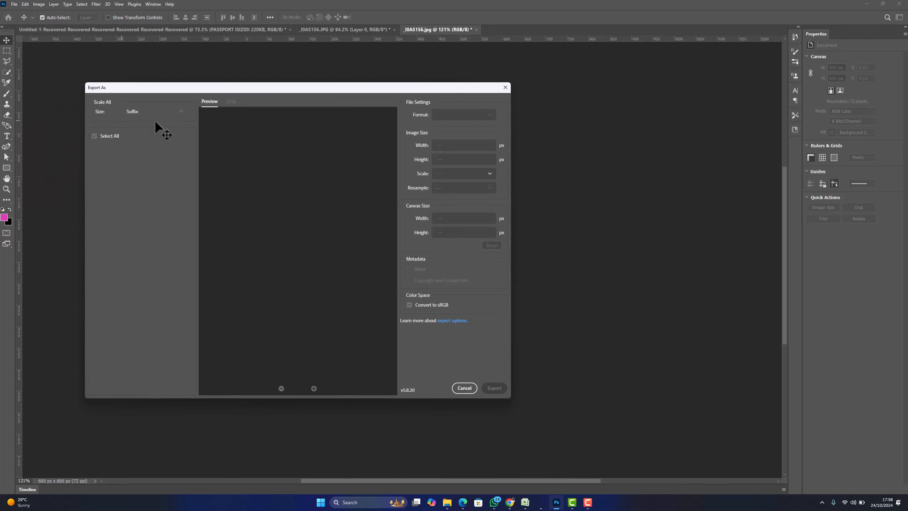
left_click_drag(268, 88, 296, 91)
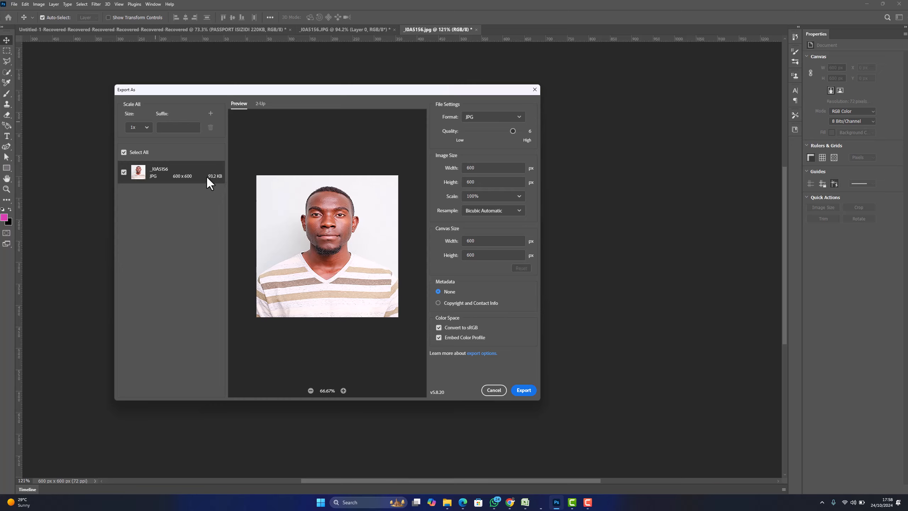
Try different JPG quality levels for the export and return the quality to 6
left_click_drag(512, 131, 524, 144)
left_click(509, 130)
left_click_drag(512, 131, 498, 130)
left_click_drag(494, 131, 484, 130)
left_click_drag(484, 130, 513, 131)
Try export scales of 125%, 400% and 500% to compare the resulting file sizes
left_click(519, 197)
left_click(497, 153)
left_click(520, 196)
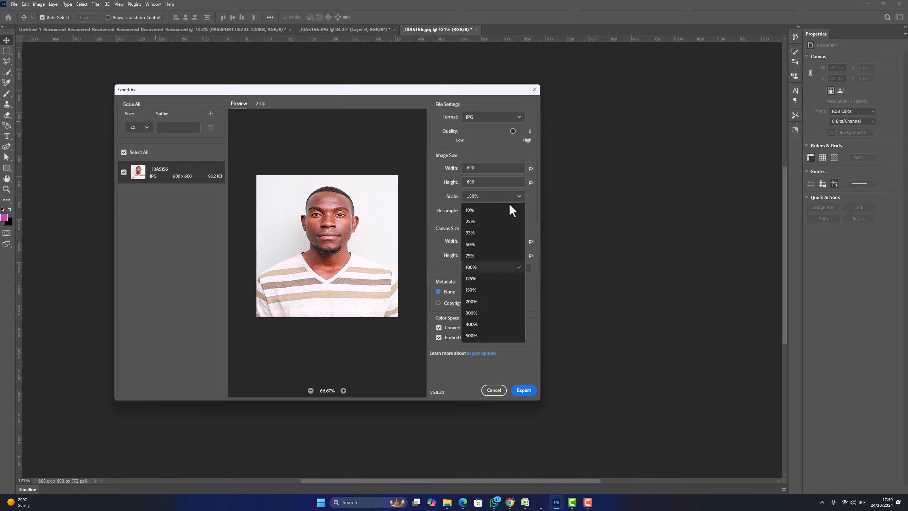
left_click(477, 279)
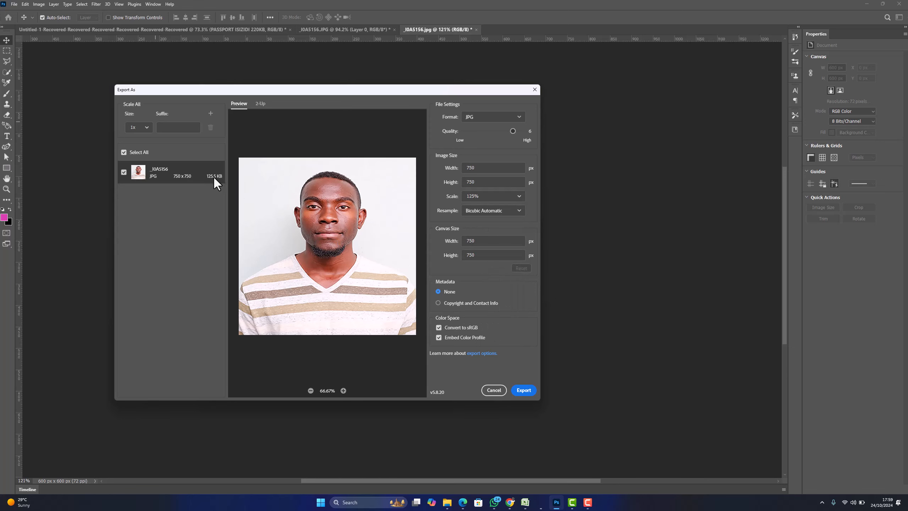
left_click(519, 196)
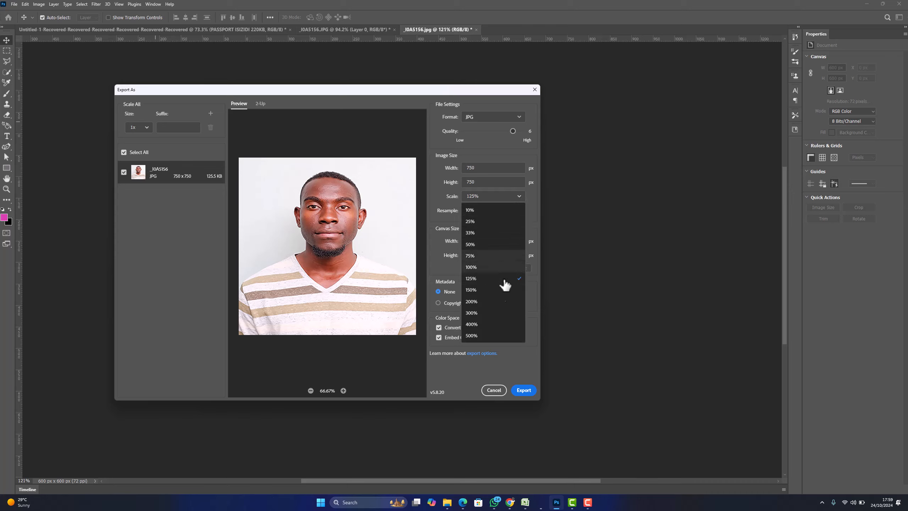
left_click(482, 325)
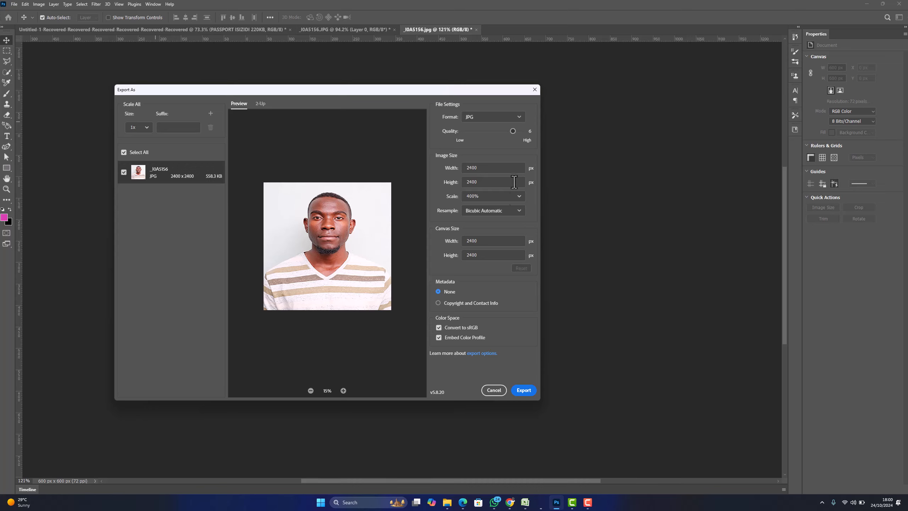
left_click(520, 196)
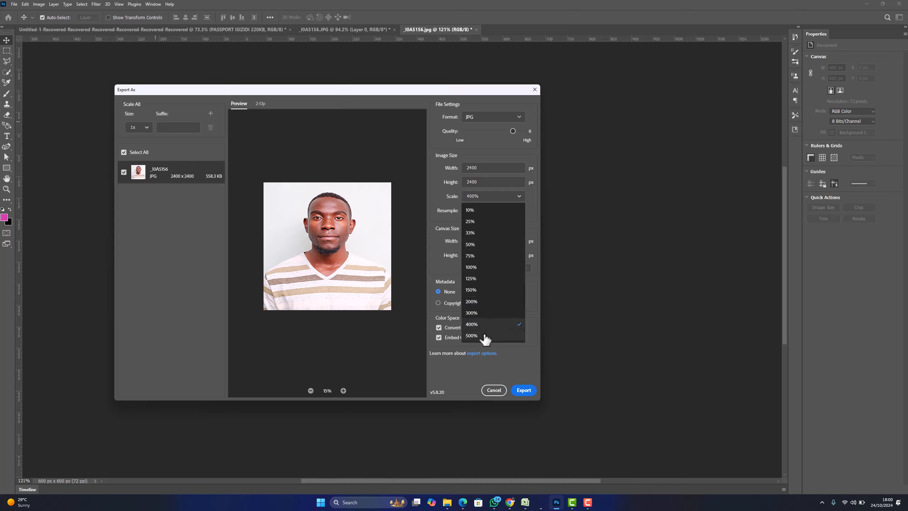
left_click(475, 336)
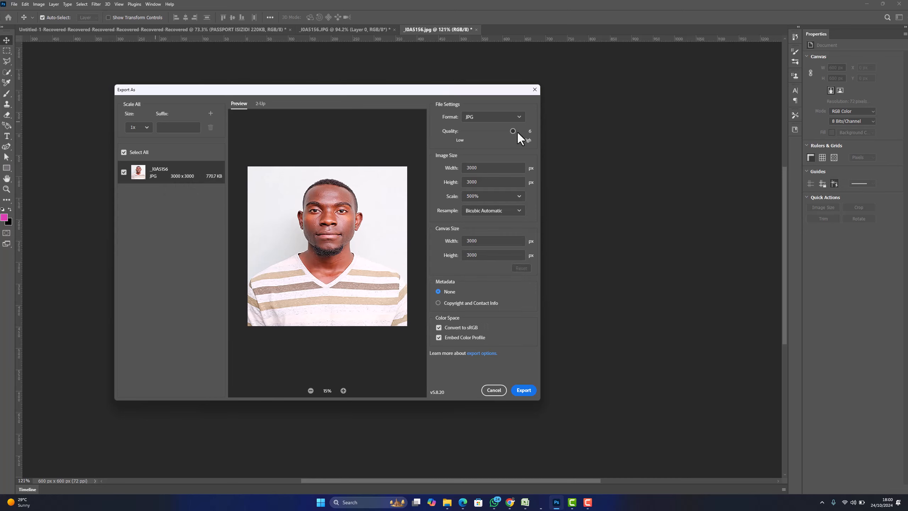
Raise the JPG export quality to 7 and return the image scale to 100%
left_click_drag(513, 131, 523, 131)
left_click(520, 198)
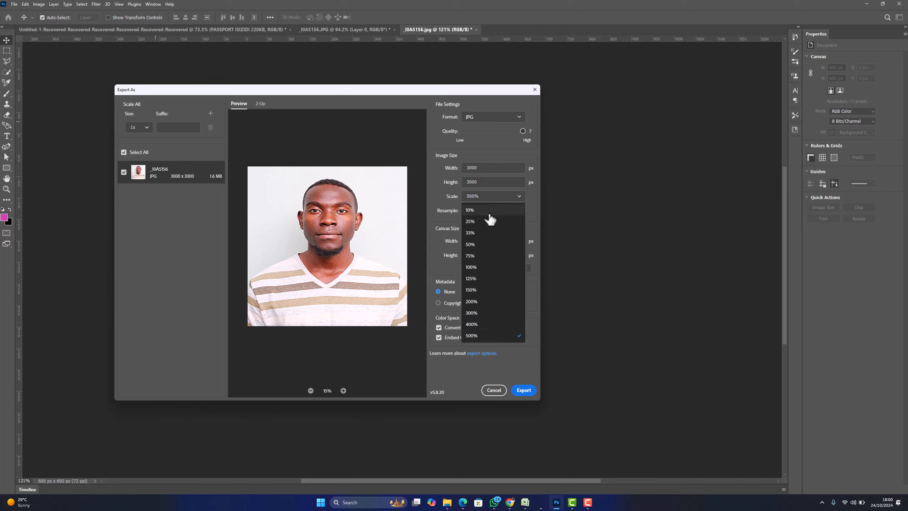
left_click(472, 267)
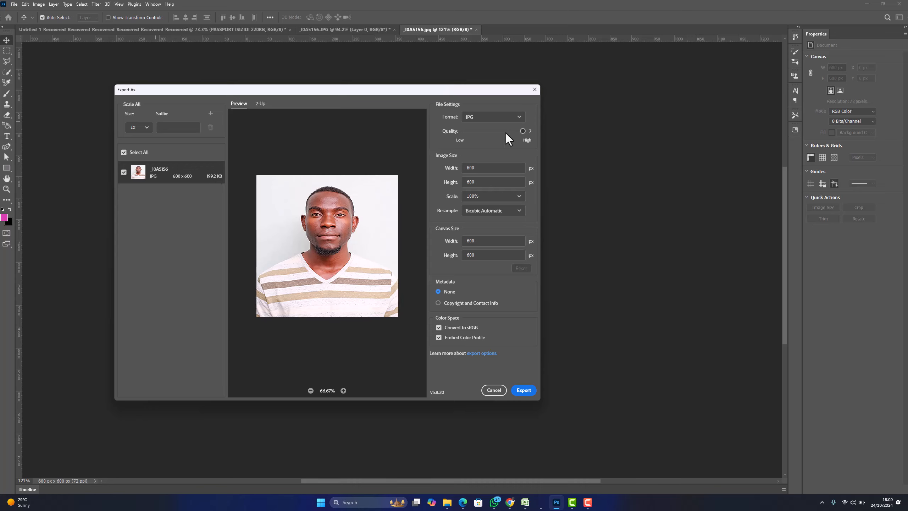
Try an export scale of 50% at JPG quality 7 to compare the file size
mouse_move(523, 132)
left_mouse_down()
mouse_move(498, 130)
mouse_move(537, 135)
left_mouse_up()
left_click(519, 198)
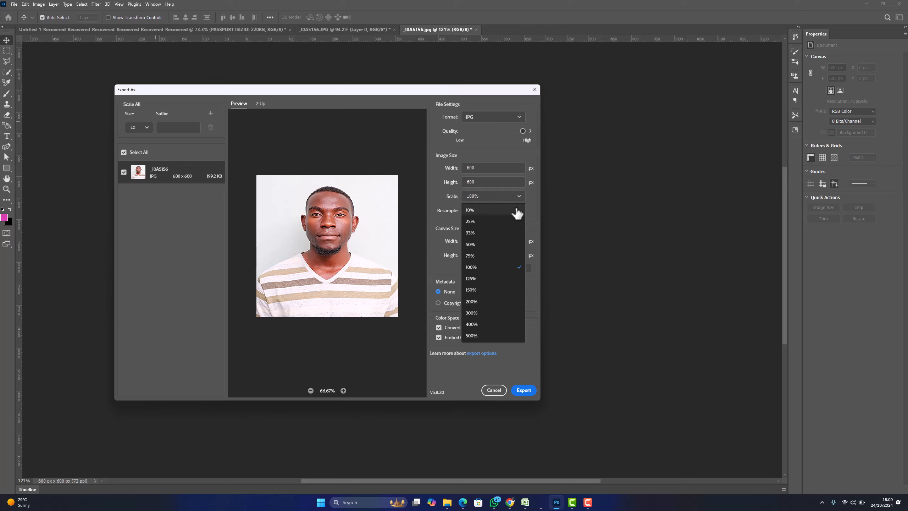
left_click(486, 245)
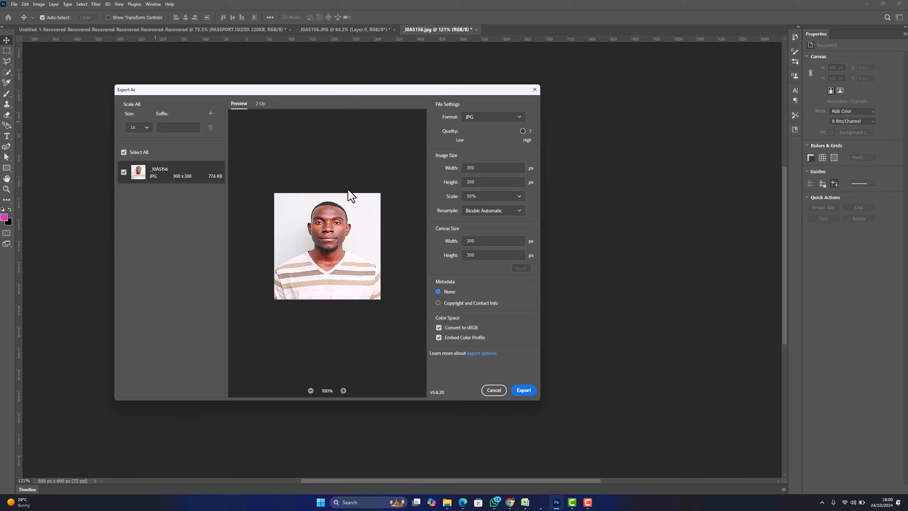
left_click_drag(217, 92, 221, 82)
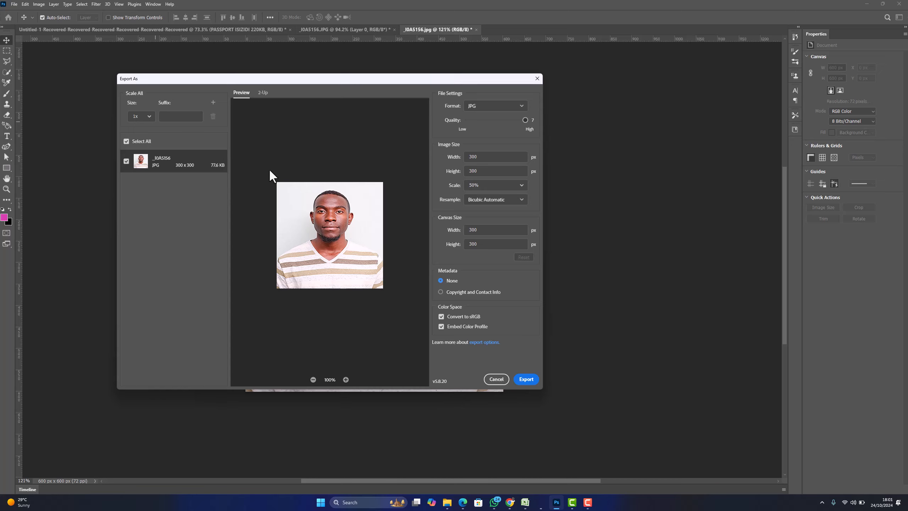
left_click(520, 189)
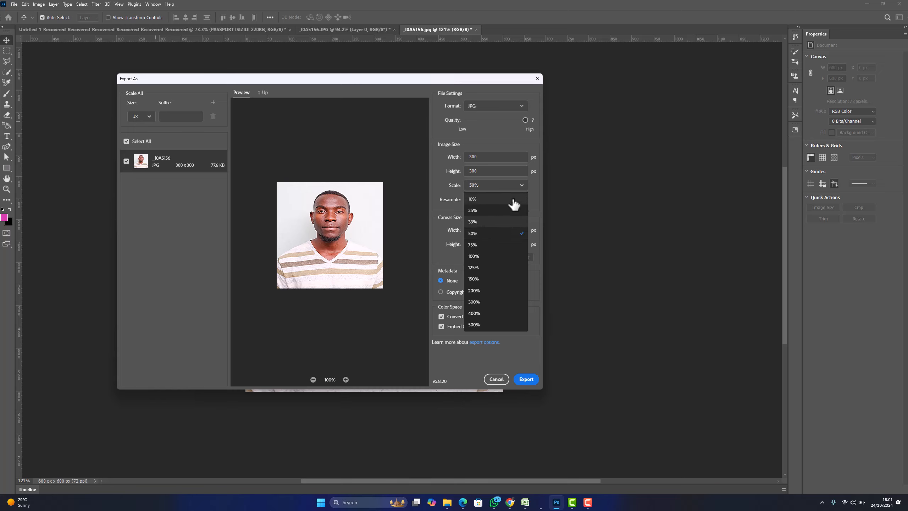
left_click(530, 205)
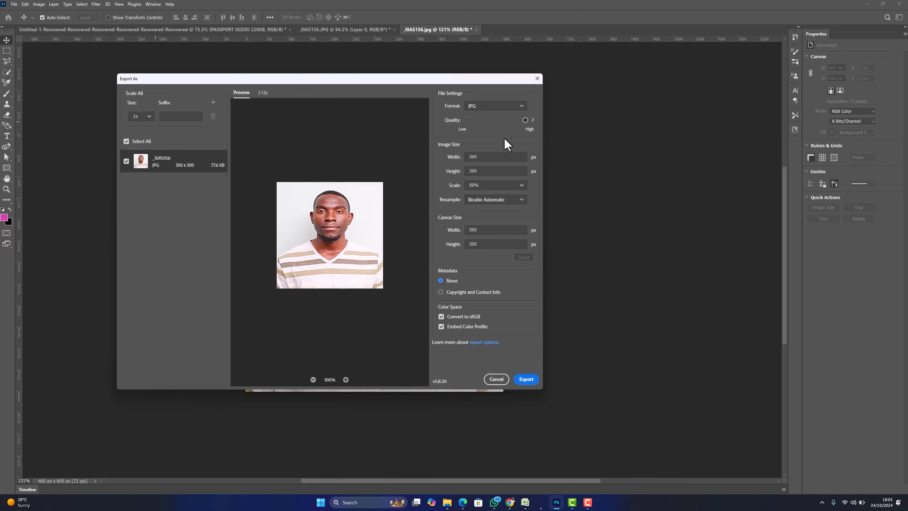
Try JPG quality 6 combined with an export scale of 500%
mouse_move(527, 121)
left_mouse_down()
mouse_move(503, 119)
mouse_move(515, 120)
left_mouse_up()
left_click(522, 187)
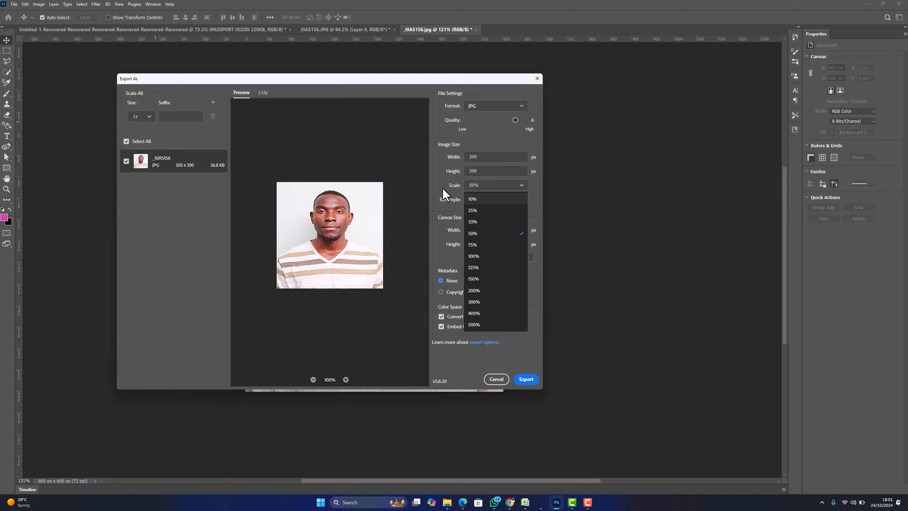
left_click(489, 324)
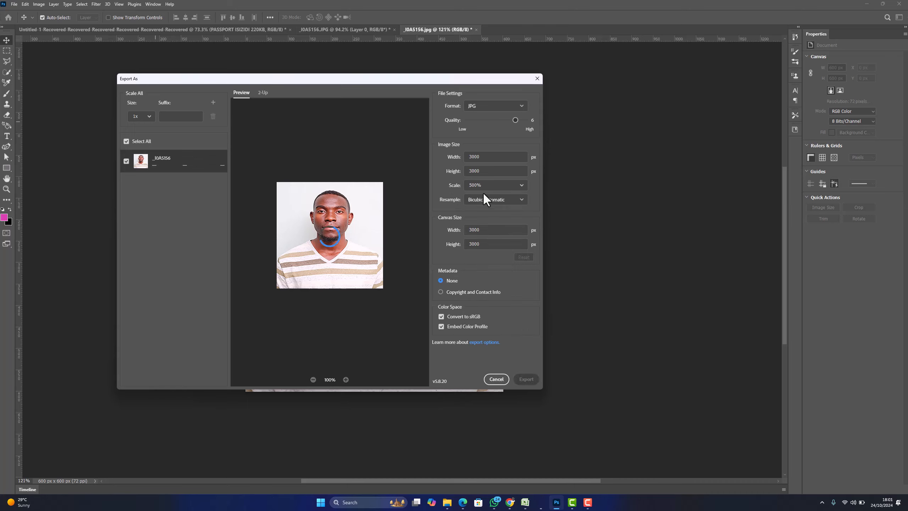
Set the JPG export quality to 7 and the image scale to 100%
left_click(519, 120)
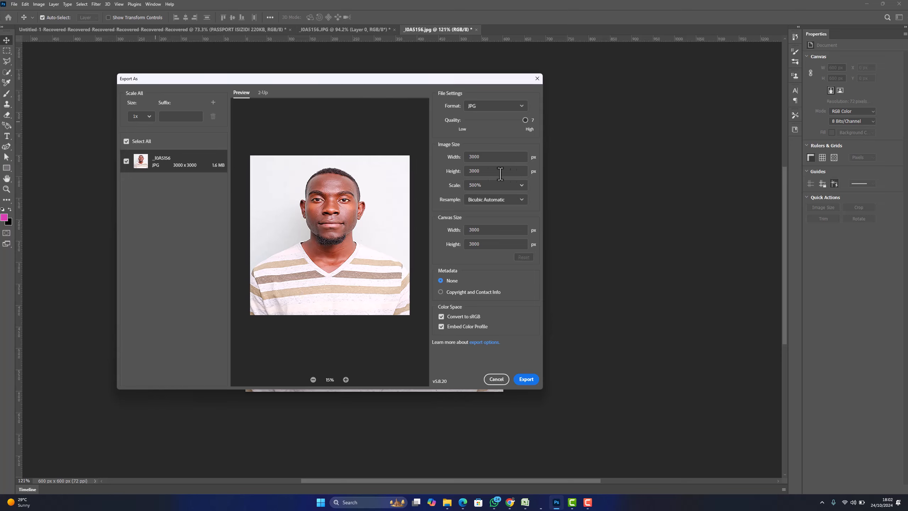
left_click(522, 185)
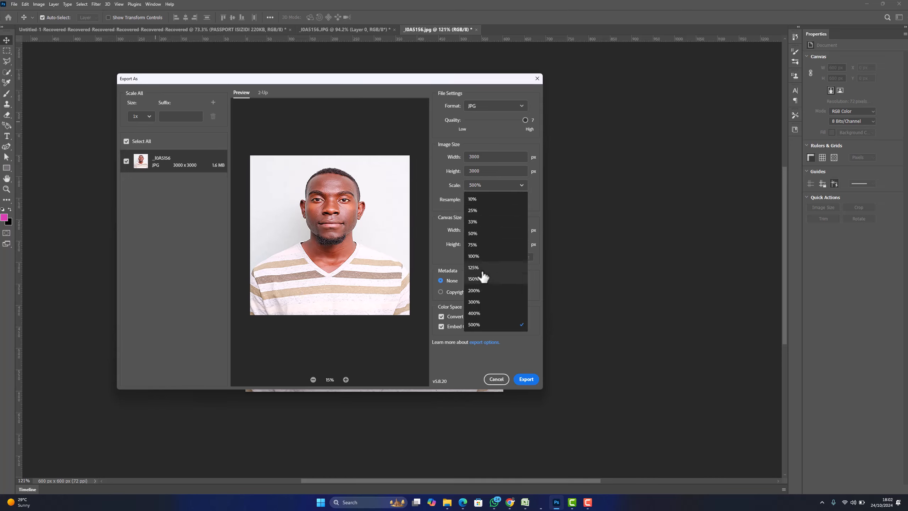
left_click(478, 257)
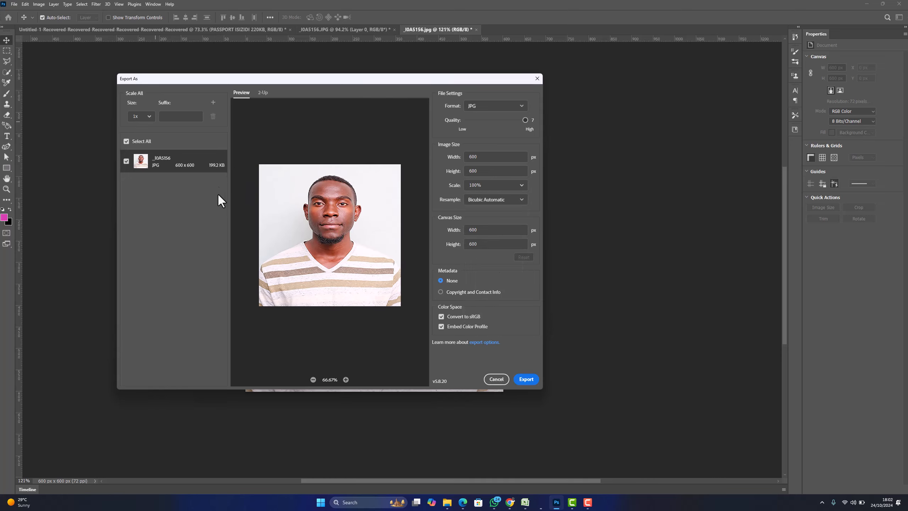